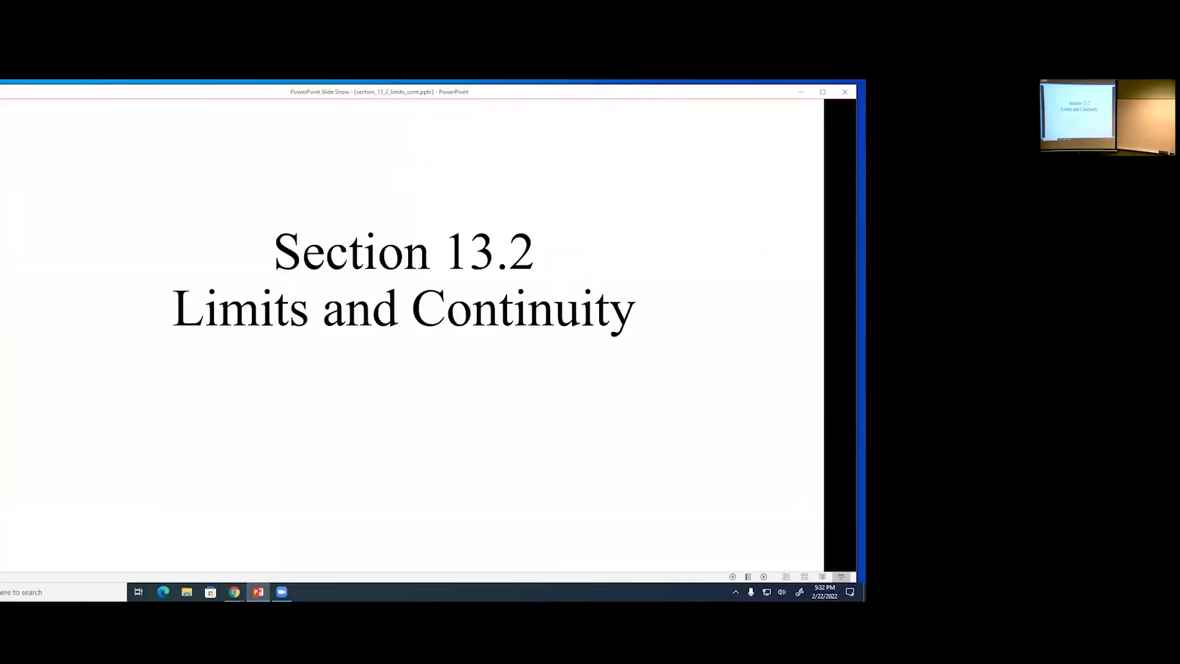
# Advance the slide show past the Section 13.2 title and limit definition slides to Continuity
pyautogui.click(651, 180)
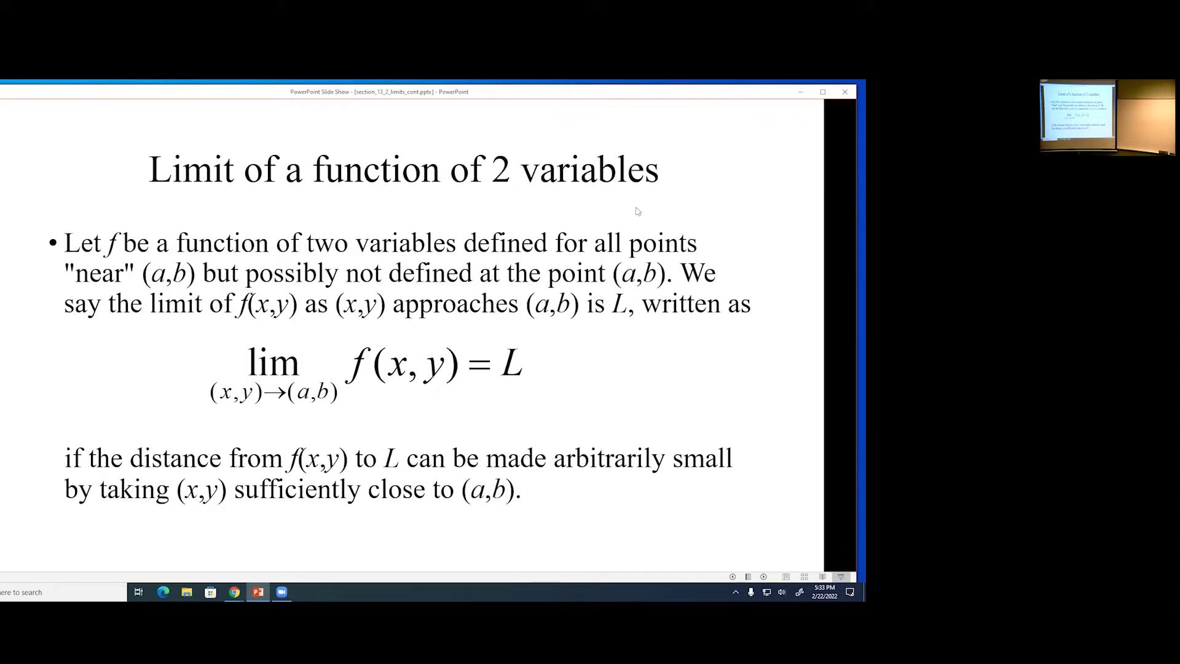
pyautogui.click(569, 260)
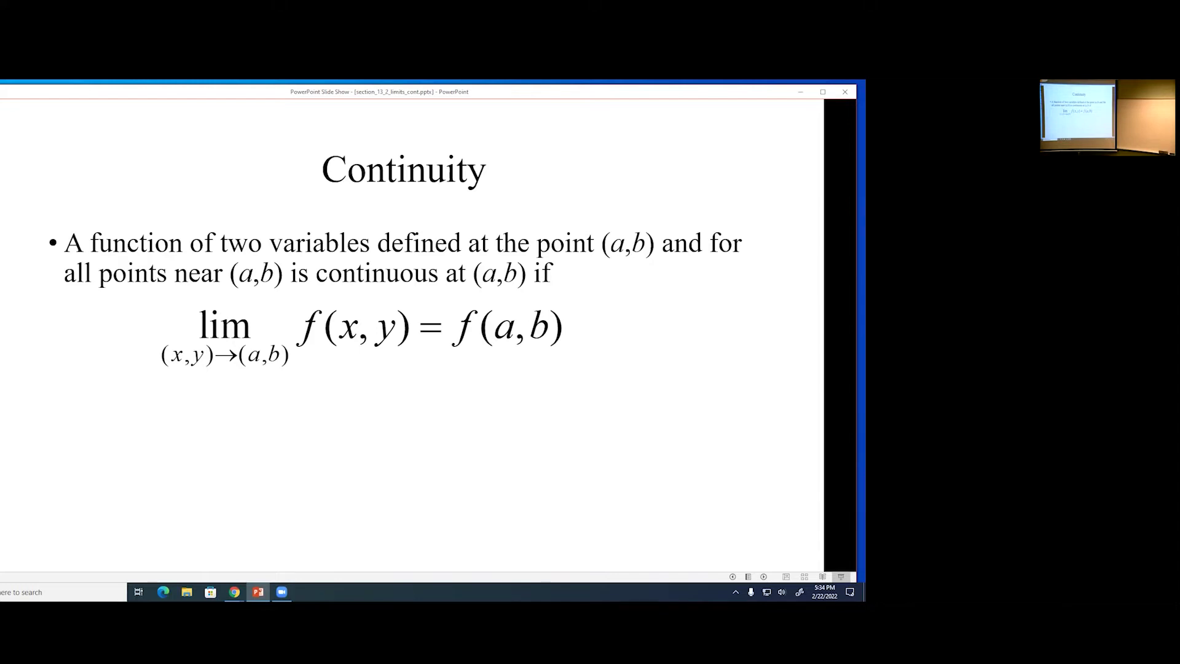
# Show the Examples slide with the two limits at (0,0), then end the slide show
pyautogui.press('Right')
pyautogui.press('Right')
pyautogui.press('Left')
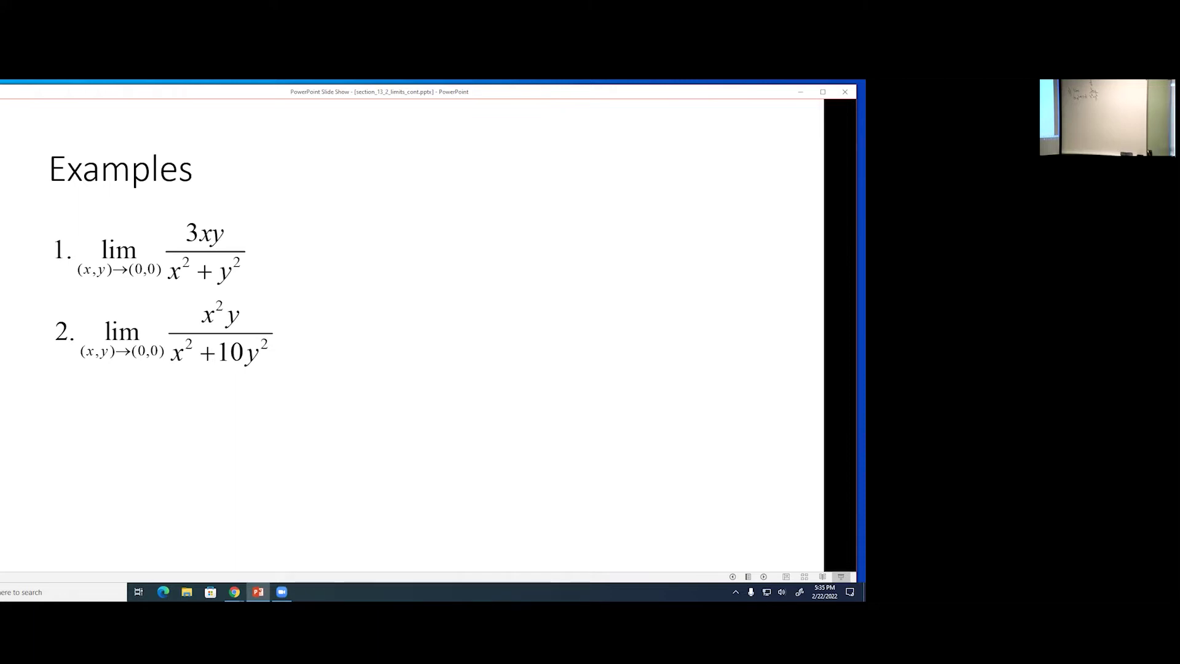
pyautogui.click(572, 252)
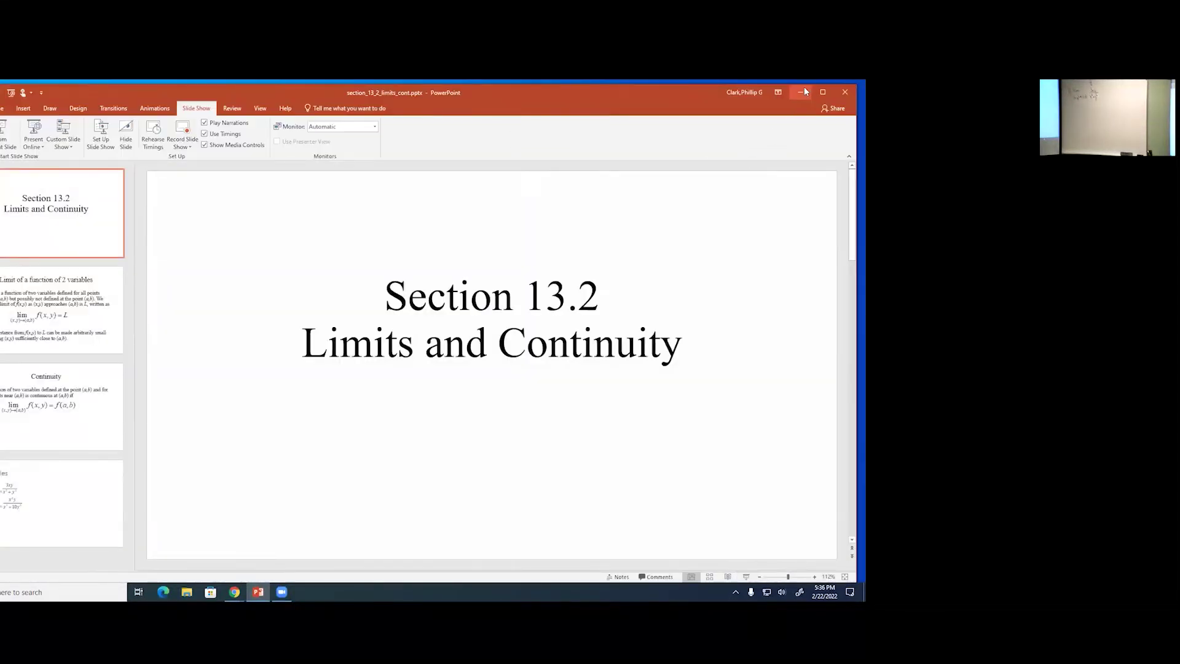
# Minimize the presentation and widen the CalcPlot3D browser window across the screen
pyautogui.click(802, 92)
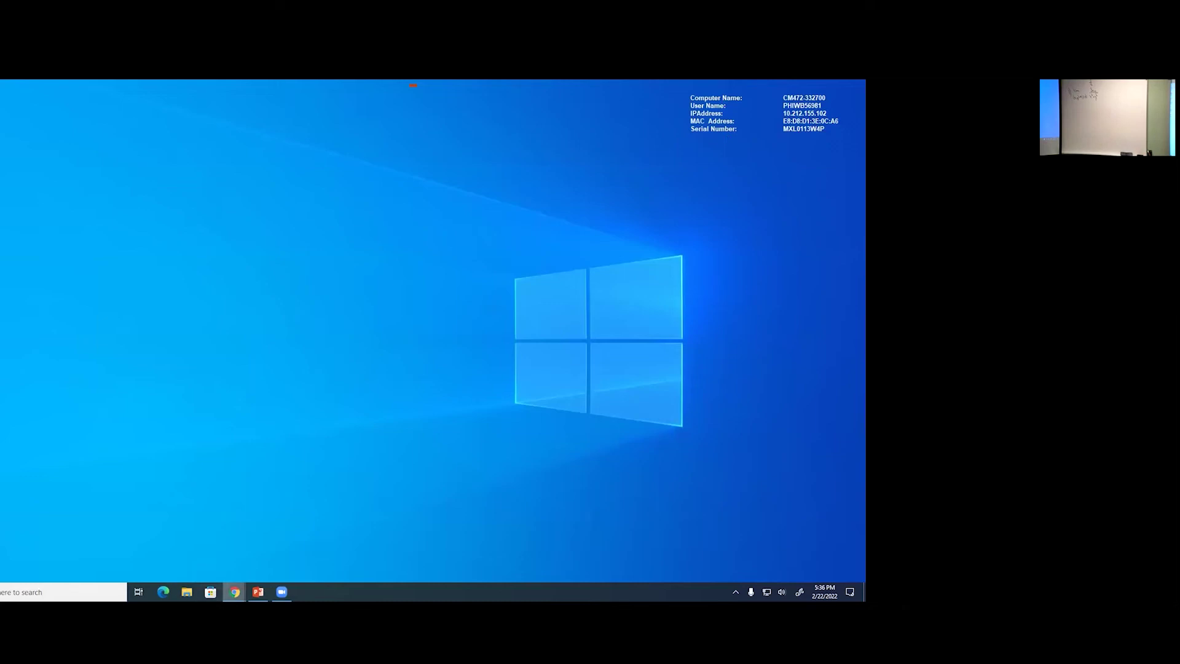
pyautogui.click(258, 547)
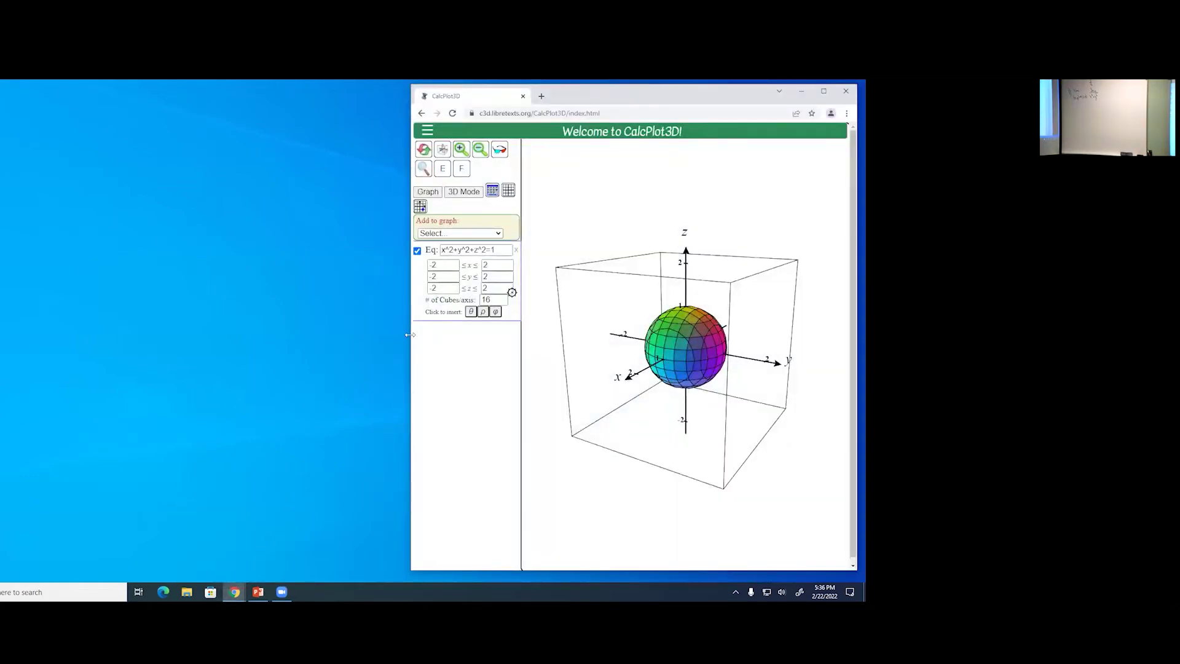
pyautogui.moveTo(410, 335); pyautogui.dragTo(35, 309)
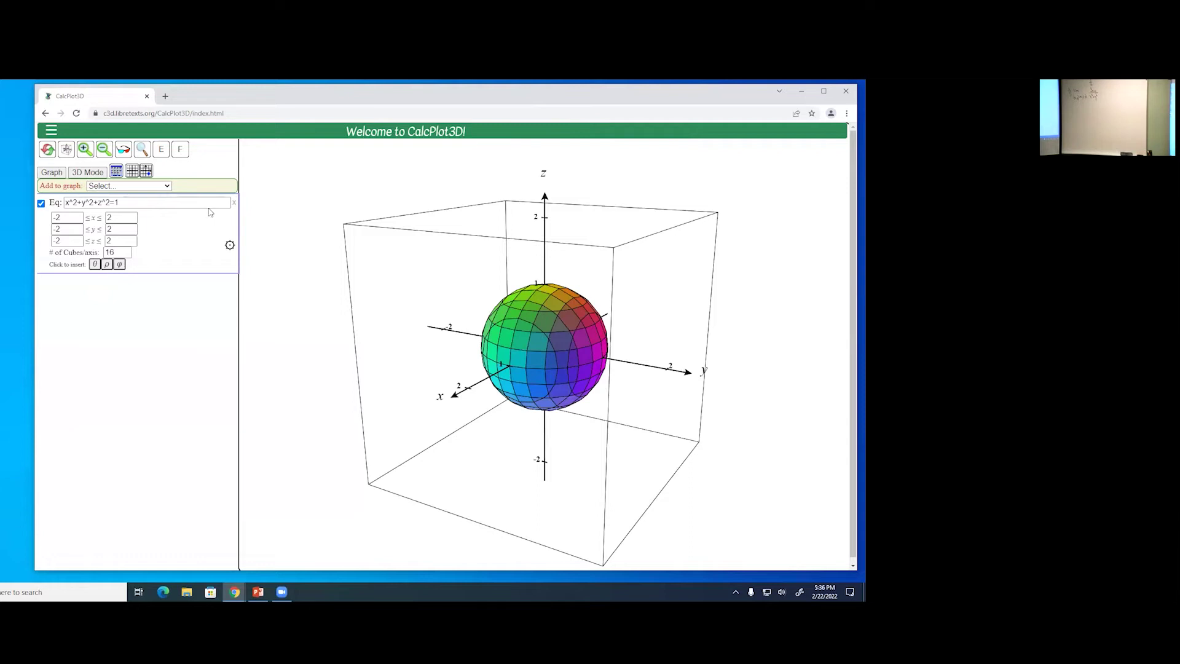
# Replace the sphere x^2+y^2+z^2=1 with a z=f(x,y) plot of 3xy/(x^2+y^2)
pyautogui.click(234, 202)
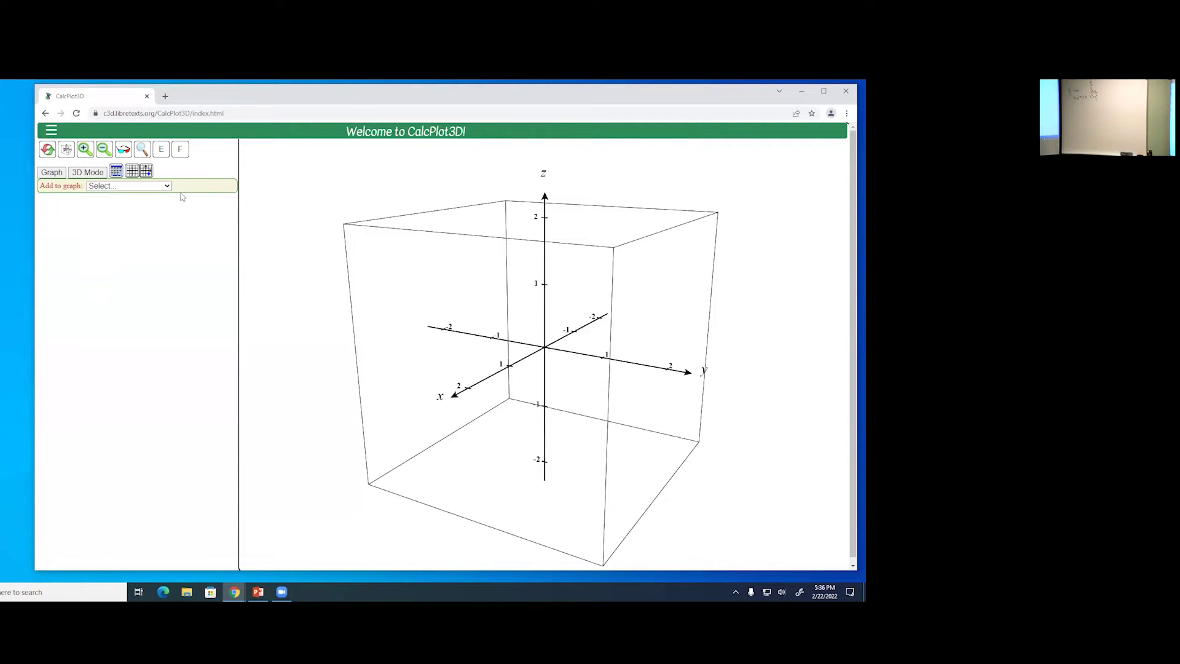
pyautogui.click(167, 186)
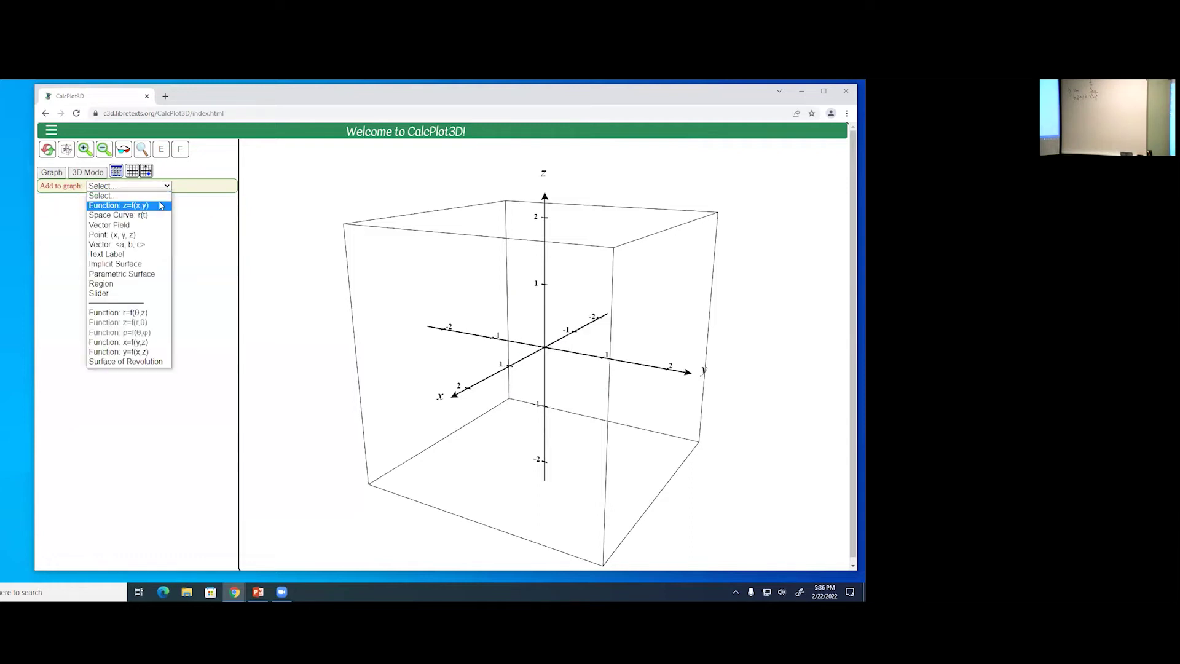
pyautogui.click(158, 201)
pyautogui.moveTo(157, 204); pyautogui.dragTo(13, 211)
pyautogui.write('3xy/')
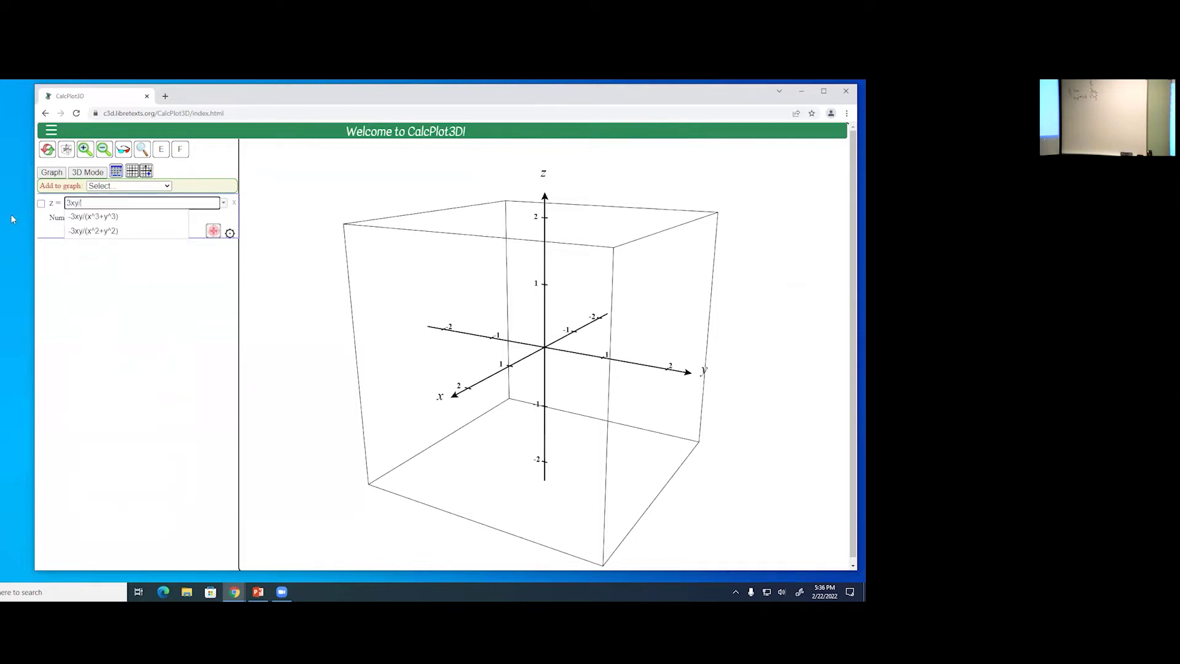
pyautogui.click(97, 233)
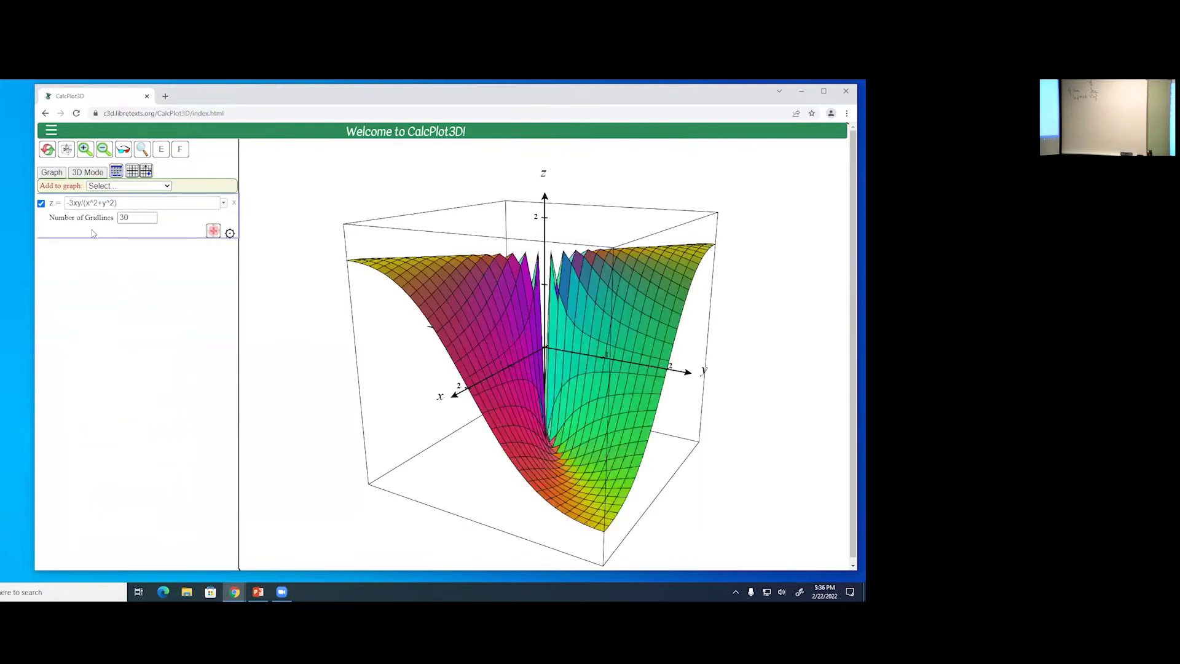
pyautogui.click(70, 202)
pyautogui.press('BackSpace')
pyautogui.press('Return')
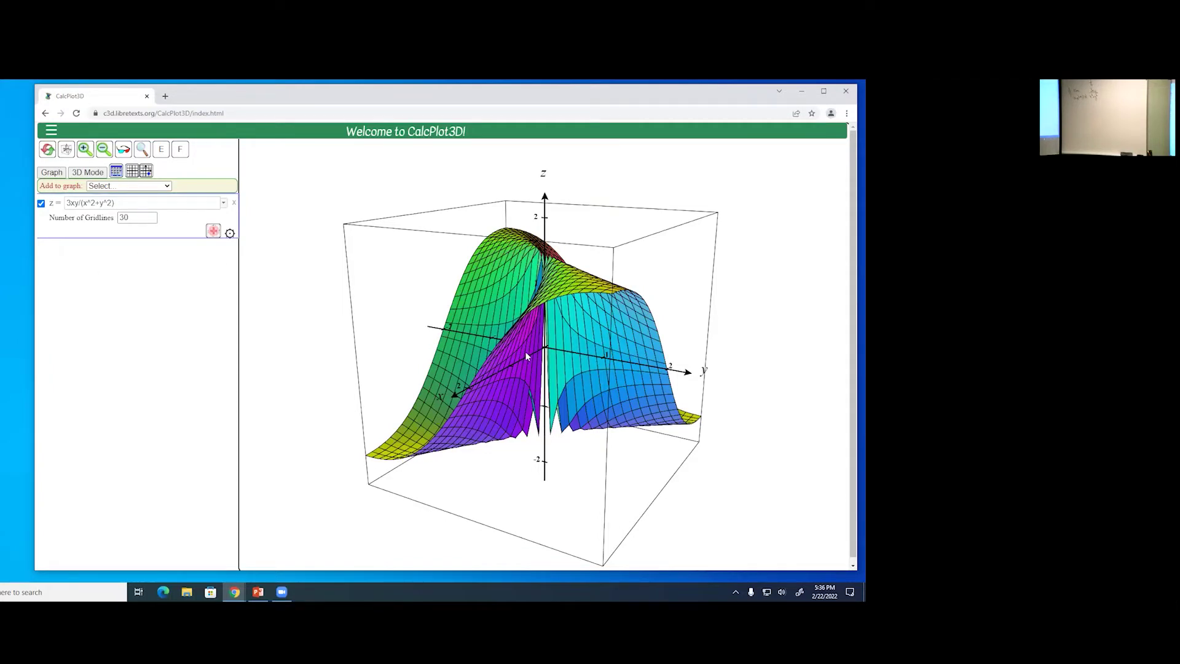
# Rotate the 3xy/(x^2+y^2) surface to view its fold at the origin from another side
pyautogui.moveTo(527, 351); pyautogui.dragTo(553, 332)
pyautogui.moveTo(553, 373); pyautogui.dragTo(555, 424)
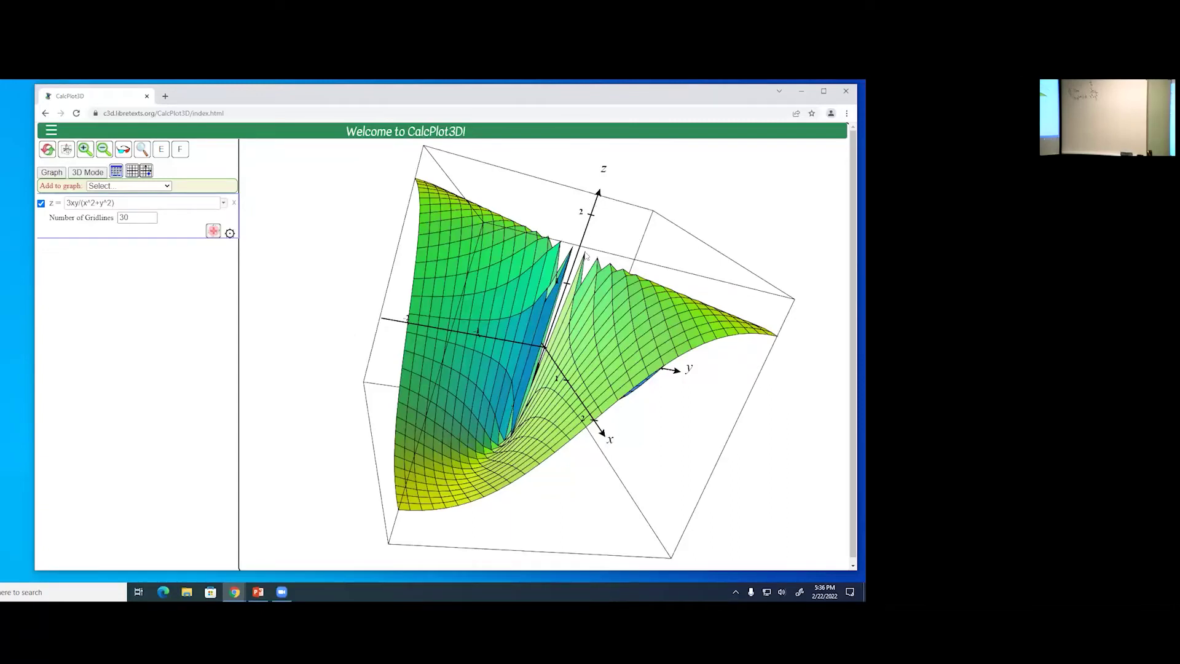
pyautogui.moveTo(558, 441); pyautogui.dragTo(516, 443)
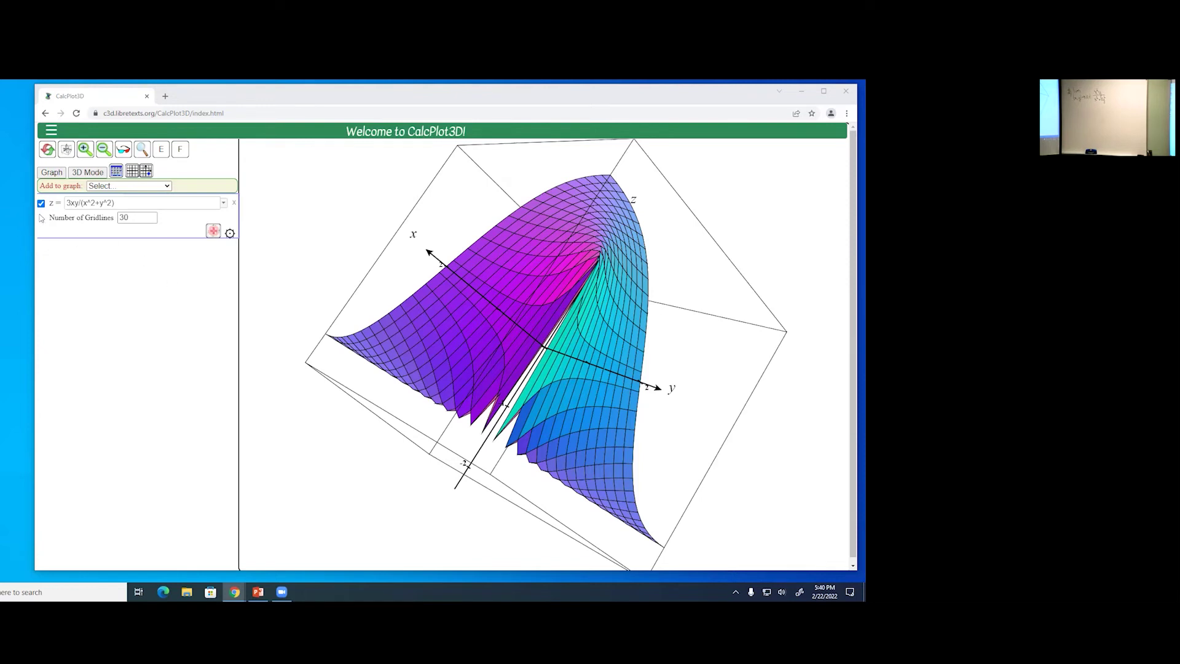
# Change the z formula from 3xy/(x^2+y^2) to x^2y/(x^2+10y^2) and rotate the new surface
pyautogui.click(70, 203)
pyautogui.press('BackSpace')
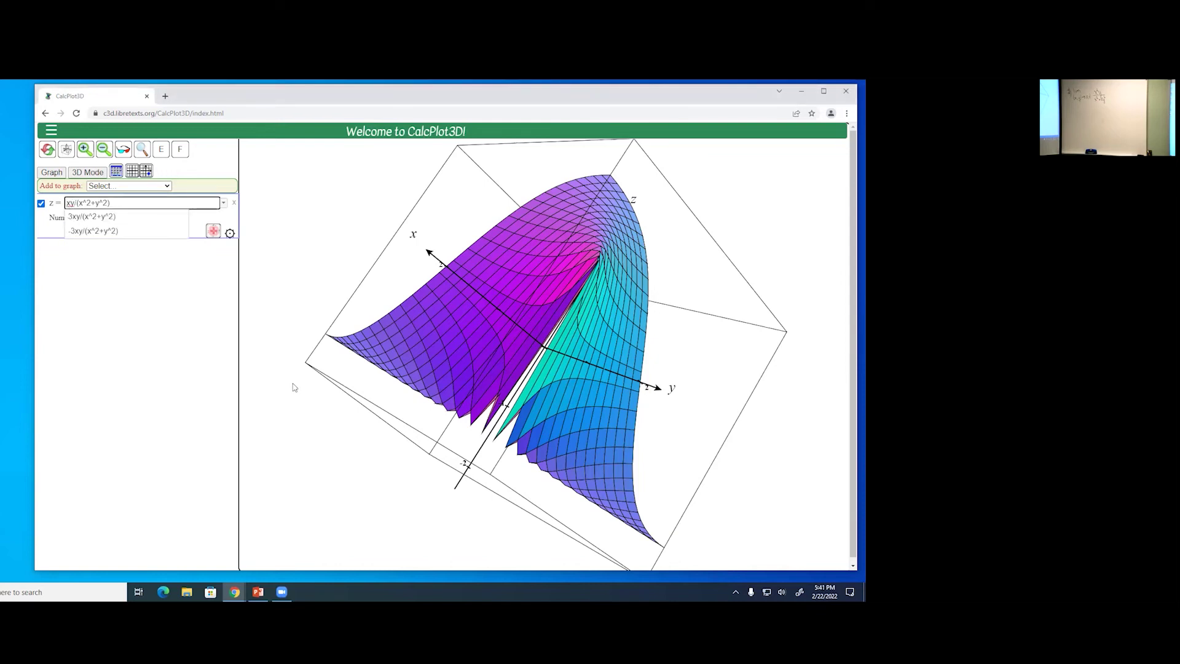
pyautogui.press('Right')
pyautogui.write('^2')
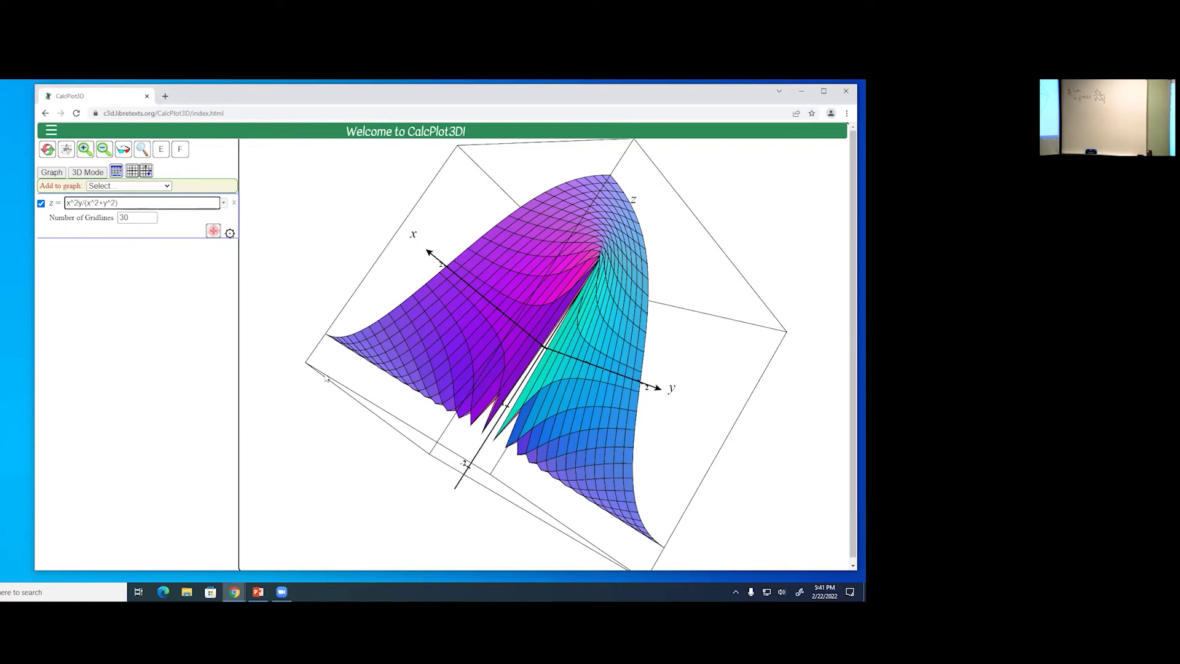
pyautogui.click(102, 202)
pyautogui.write('10')
pyautogui.press('Return')
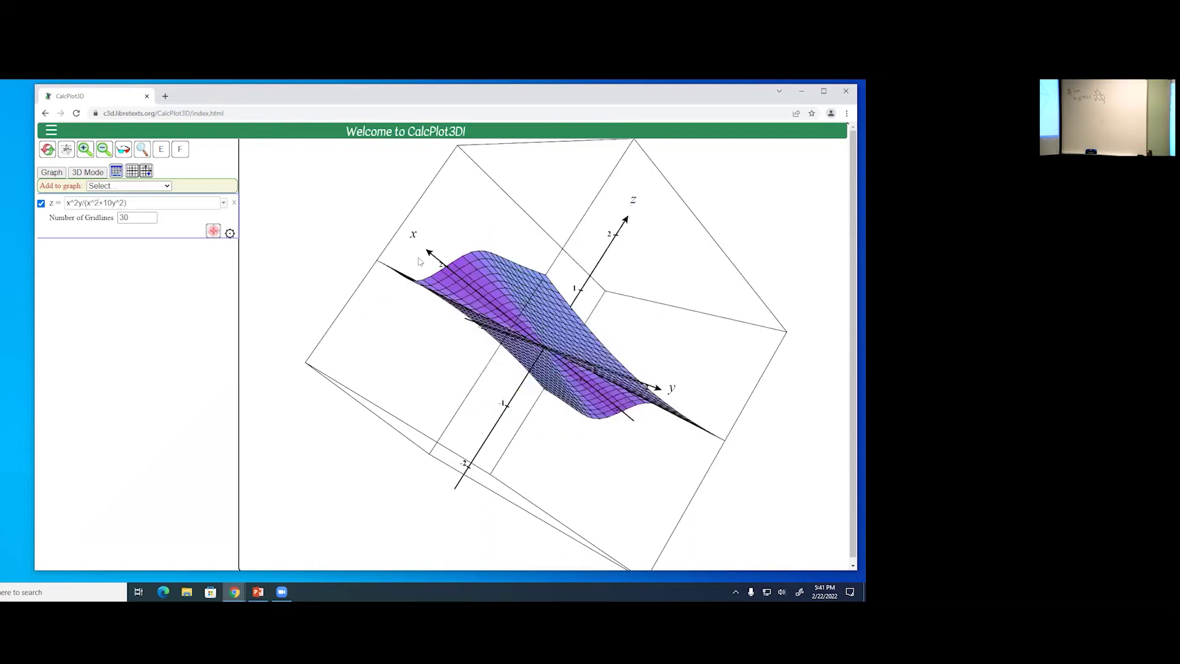
pyautogui.moveTo(418, 283); pyautogui.dragTo(541, 338)
pyautogui.moveTo(551, 404); pyautogui.dragTo(543, 357)
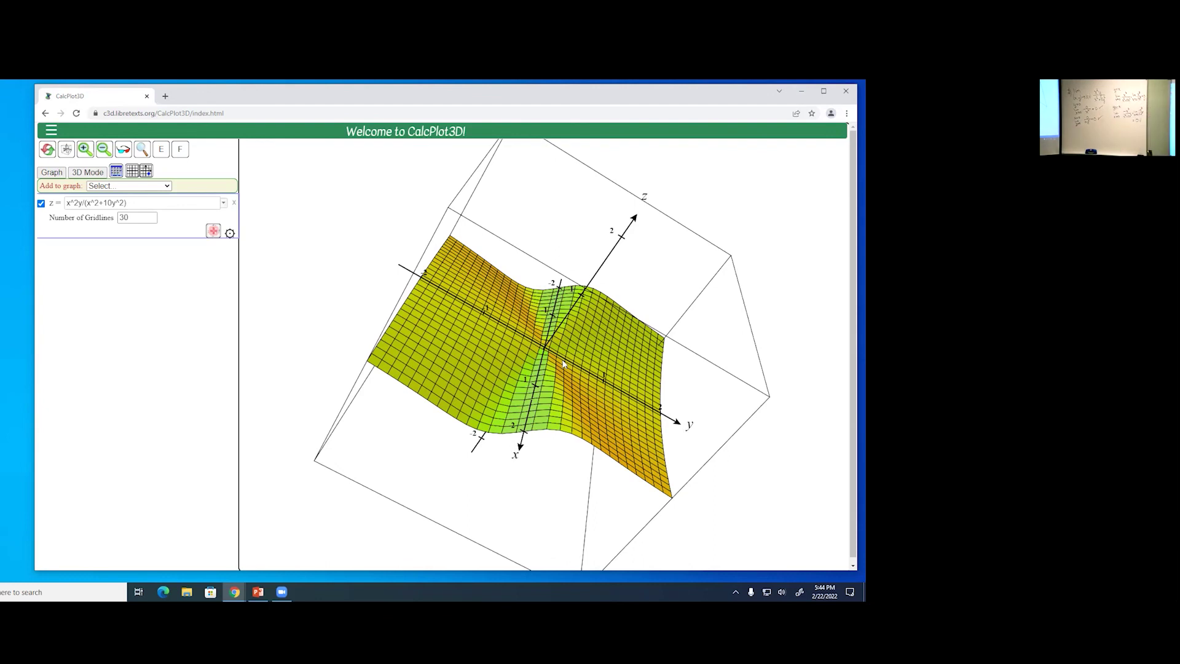
# Rotate the x^2y/(x^2+10y^2) surface to bring its purple underside into view
pyautogui.moveTo(572, 376); pyautogui.dragTo(557, 369)
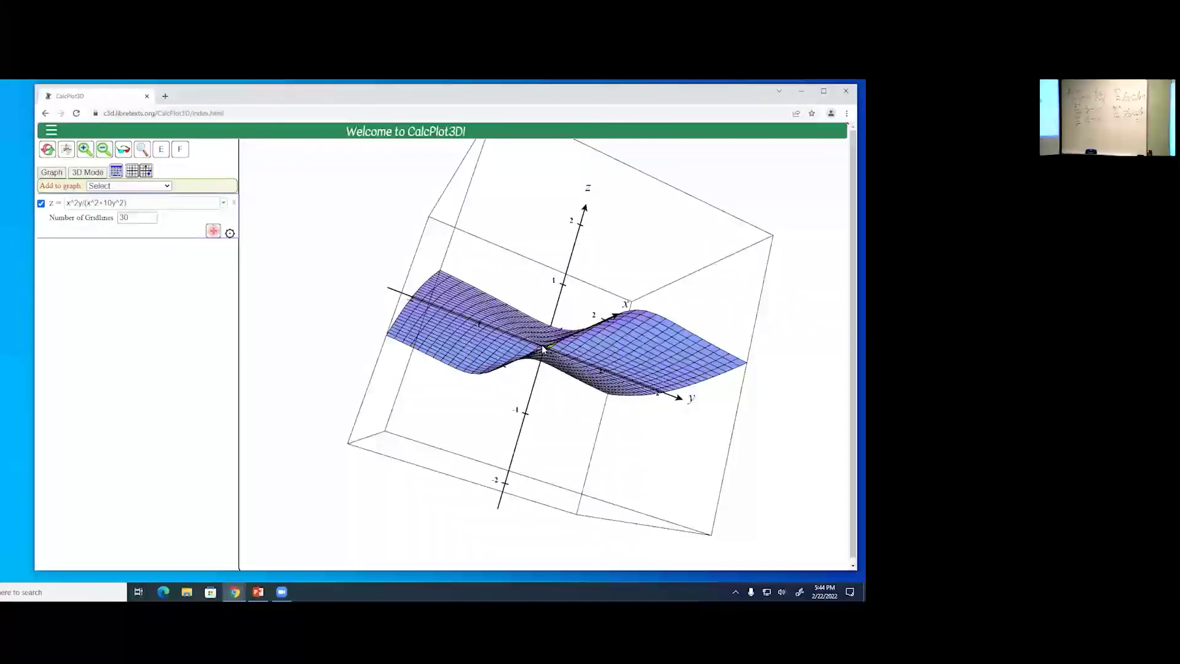